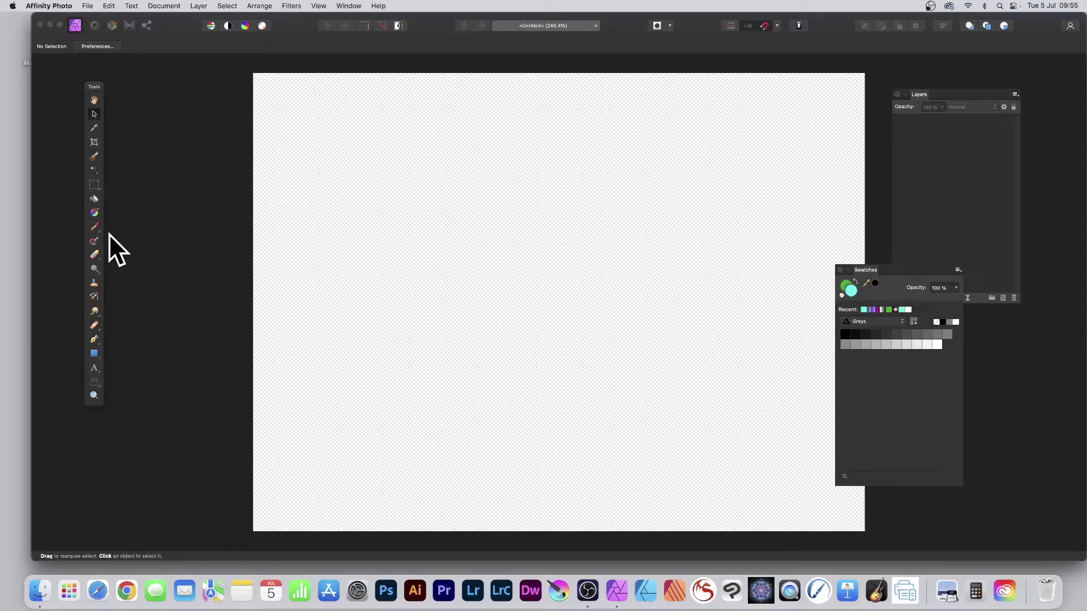
Step: Add a new fill layer from the Layer menu, covering the canvas in solid cyan
left_click(198, 4)
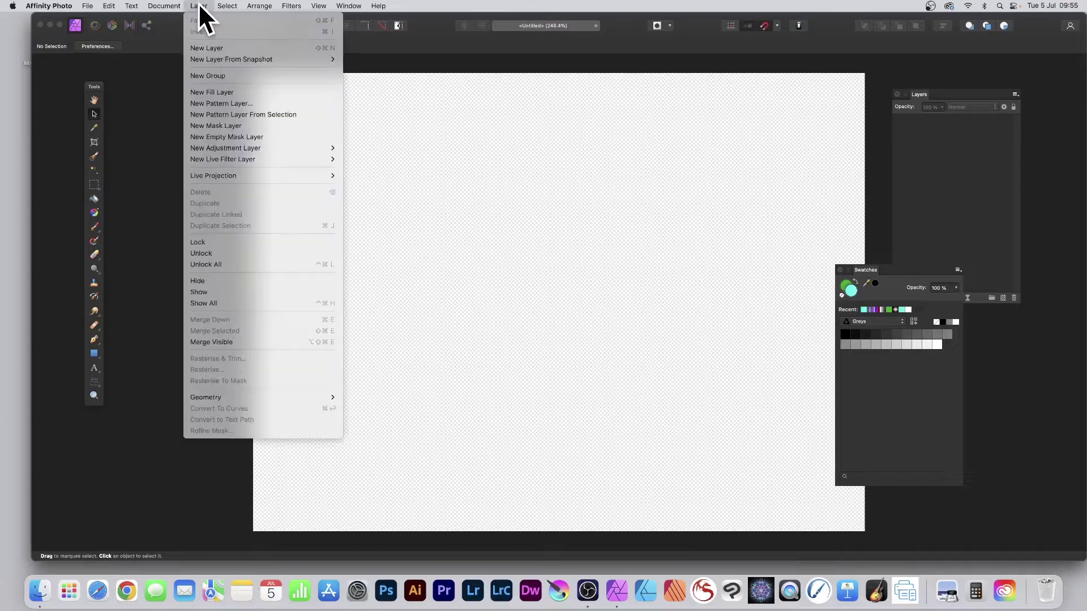
left_click(221, 92)
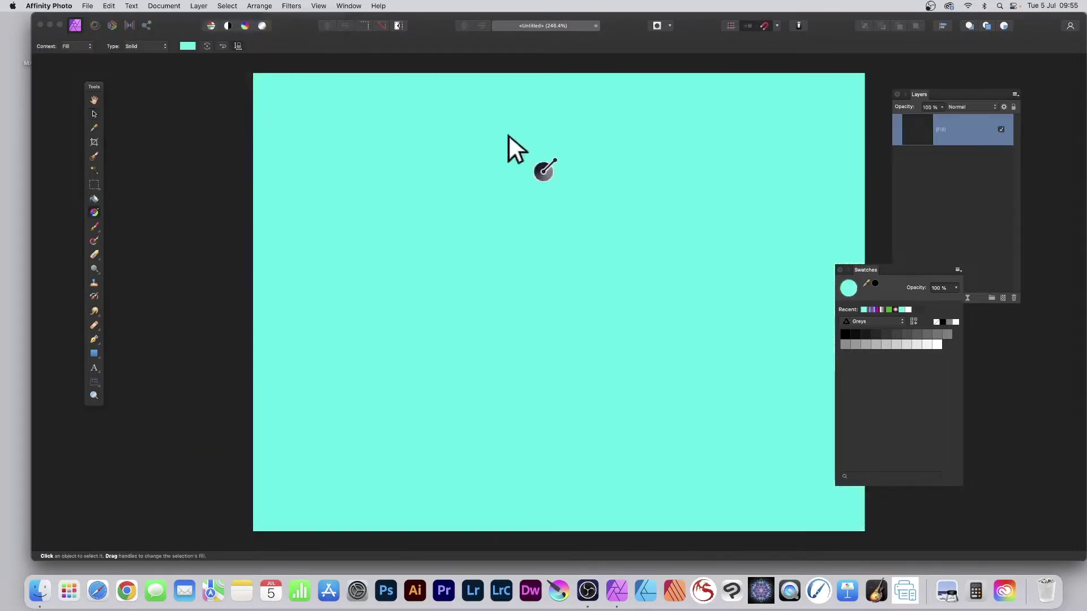
Step: Turn the fill into an Elliptical gradient centred left of the canvas middle, showing its stop settings
left_click(141, 46)
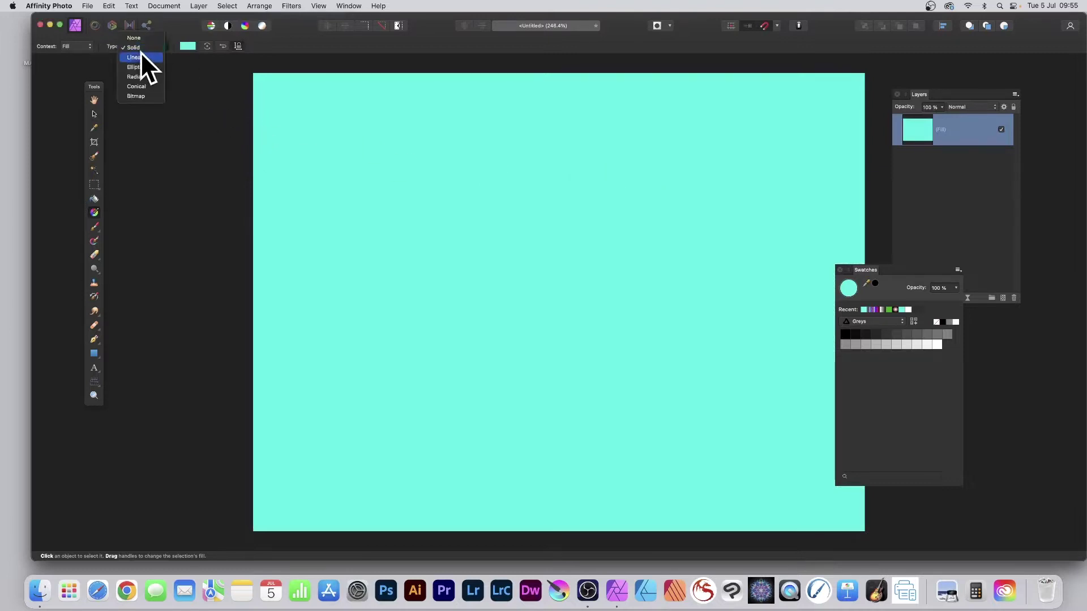
left_click(142, 67)
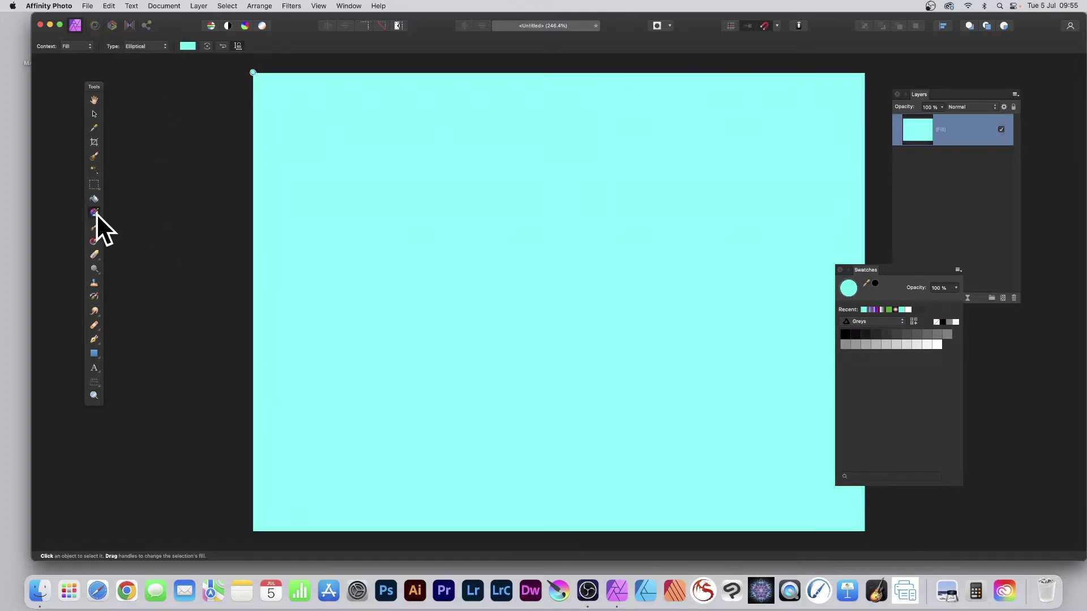
left_click_drag(487, 248, 625, 264)
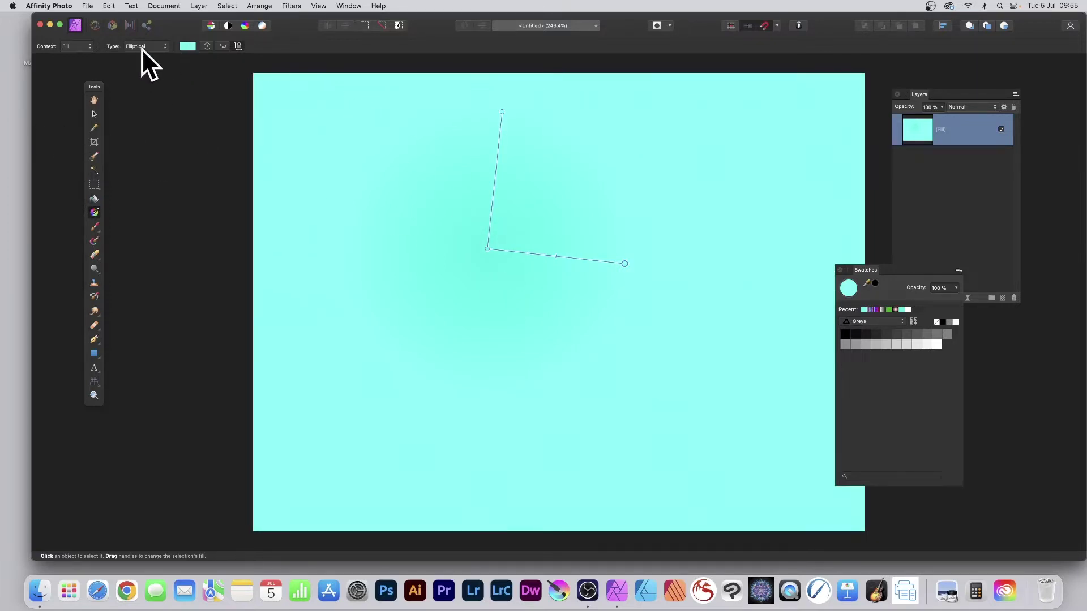
left_click(190, 45)
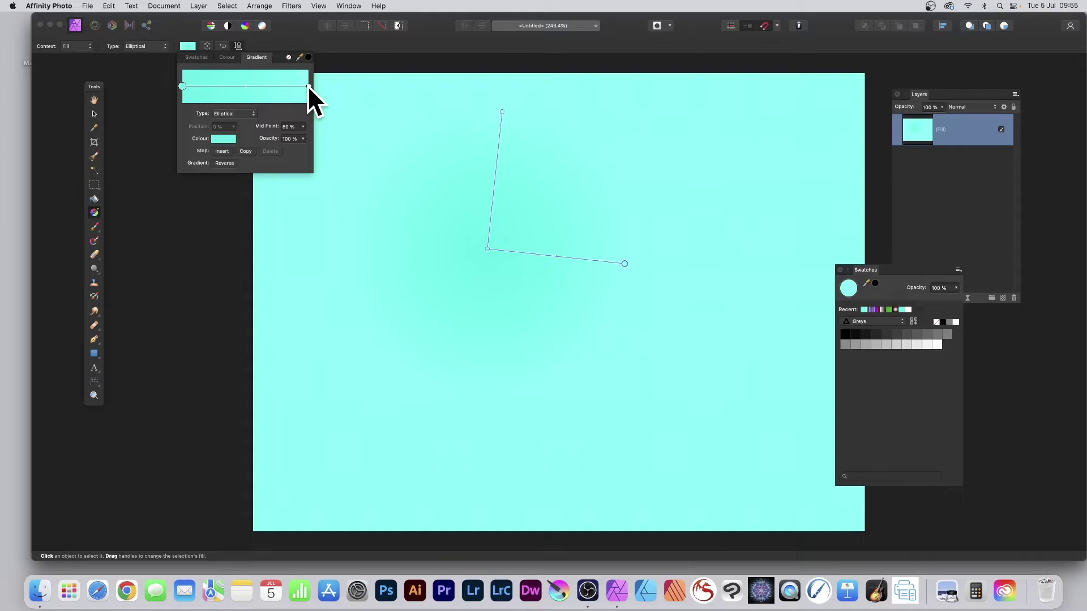
Step: Raise the cyan start stop's Noise to maximum
left_click(220, 139)
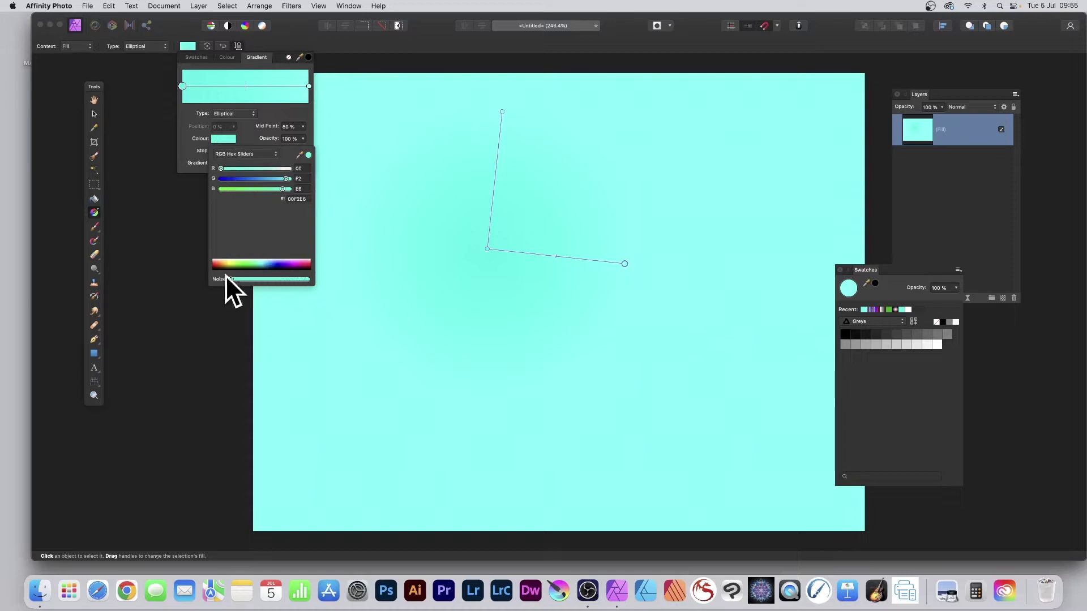
left_click_drag(231, 279, 308, 280)
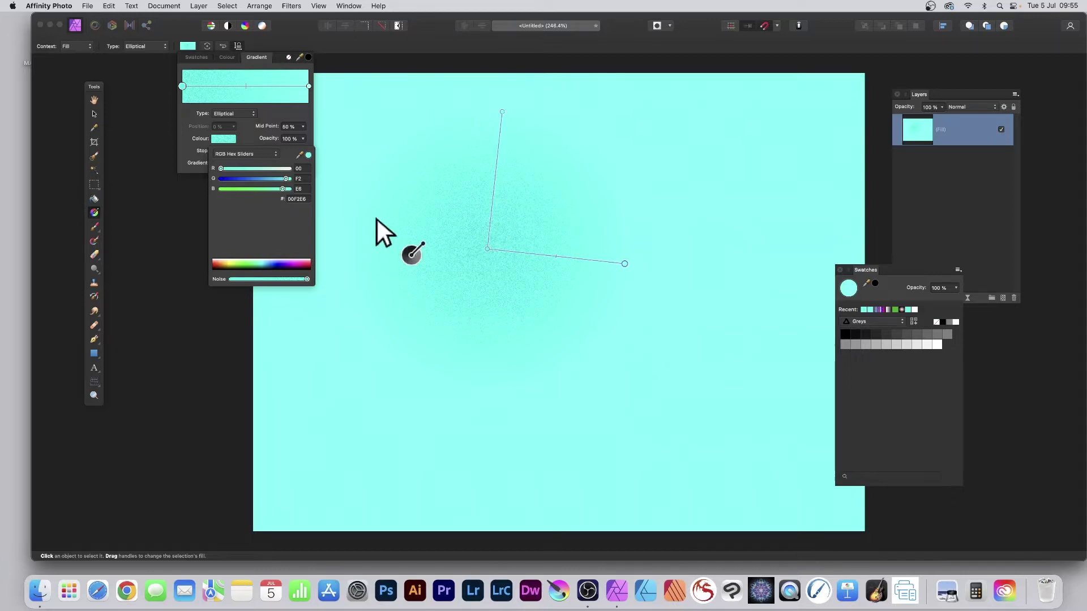
left_click(307, 279)
Step: Make the gradient's end stop dark red and add noise to it
left_click(308, 86)
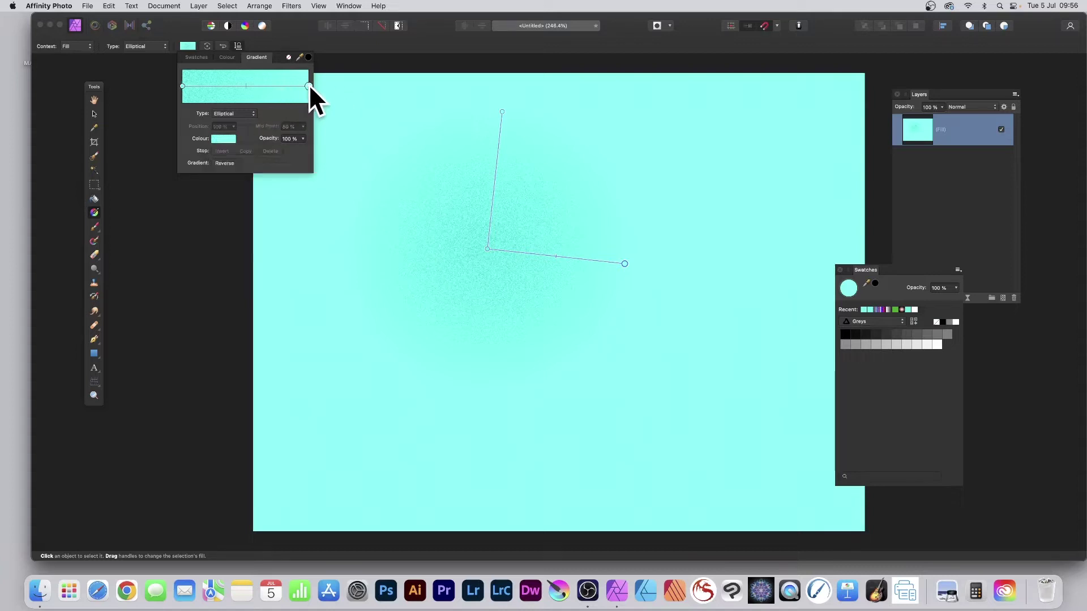
left_click(228, 138)
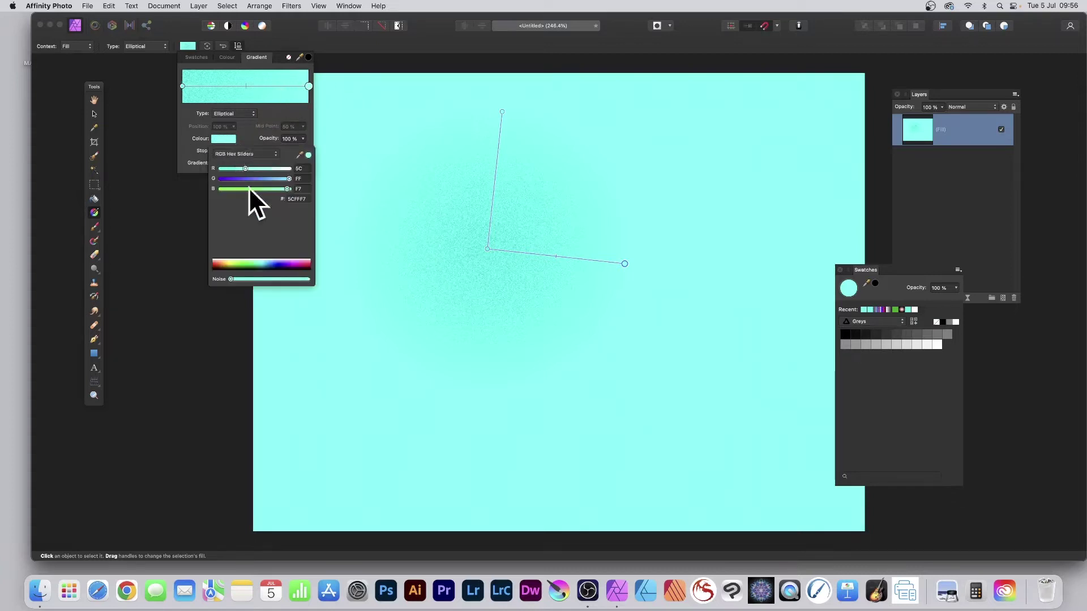
left_click(218, 265)
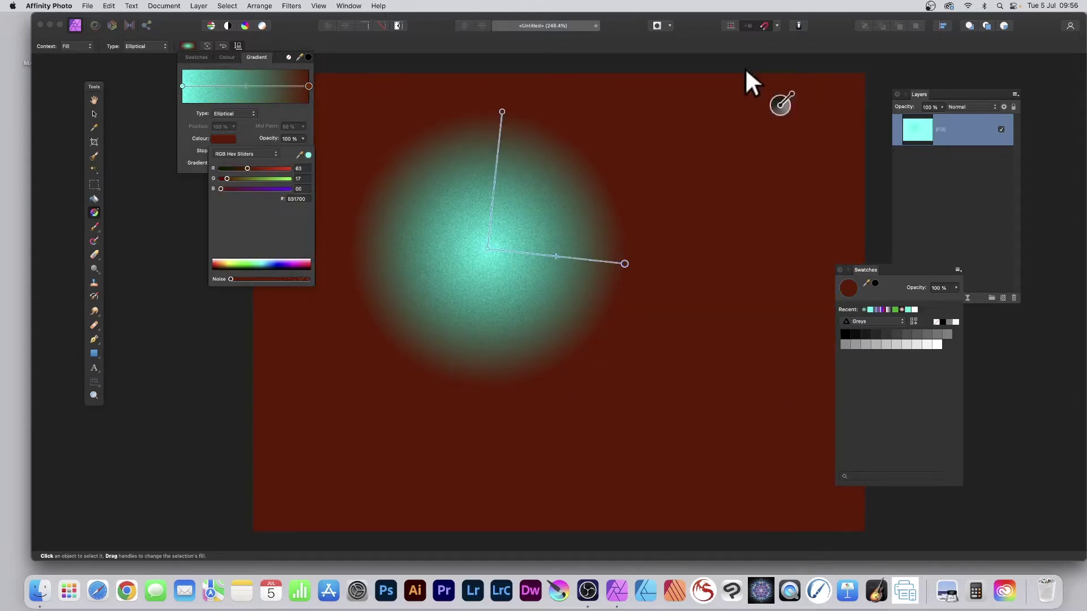
left_click_drag(230, 279, 238, 279)
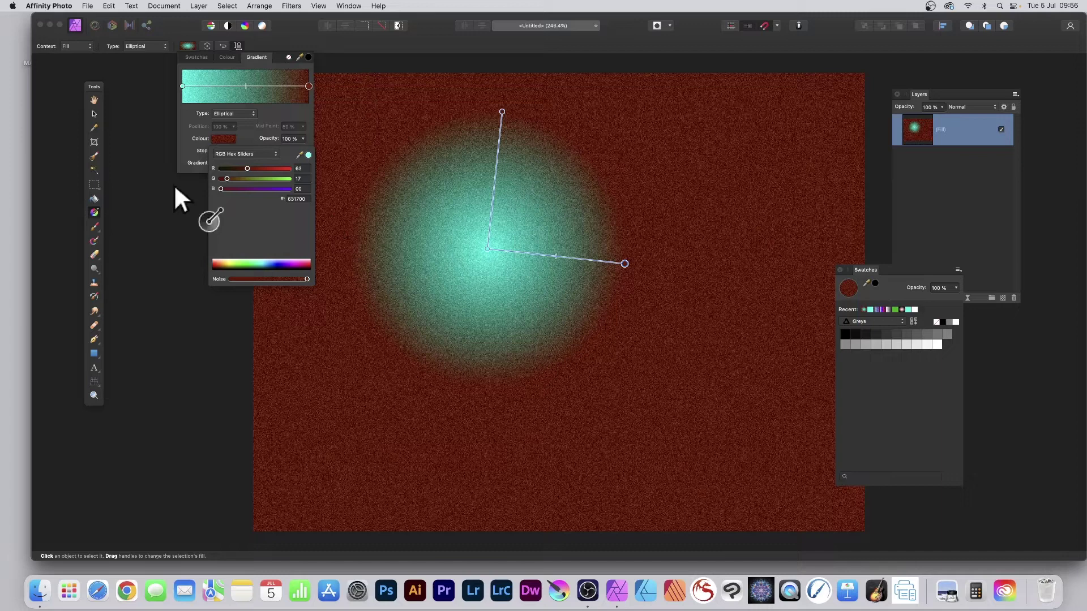
Step: Insert a muted green stop at 50 % with roughly half-strength noise
left_click(281, 107)
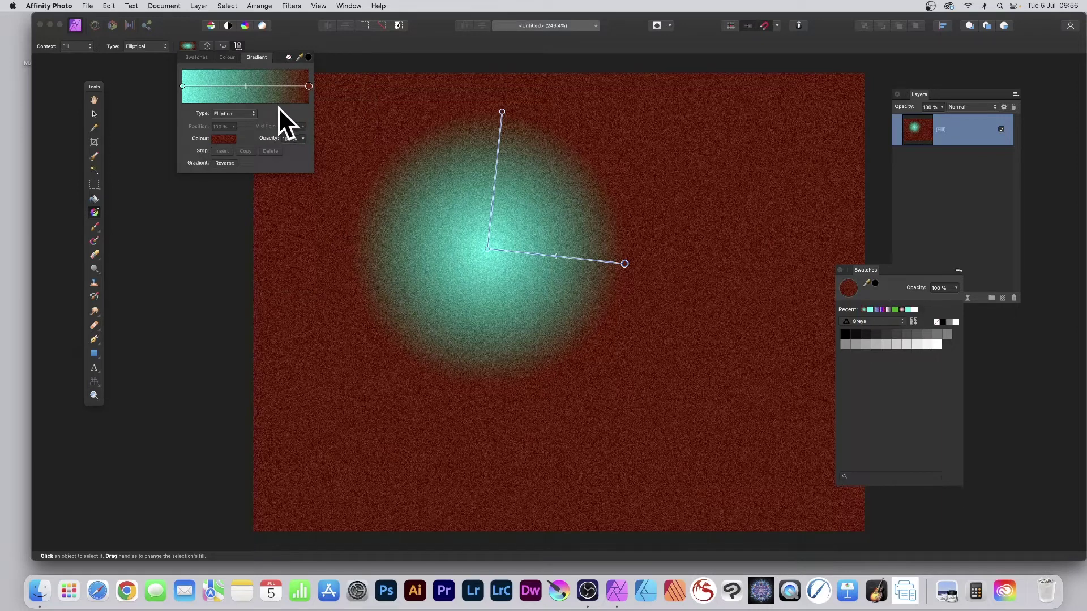
left_click(182, 86)
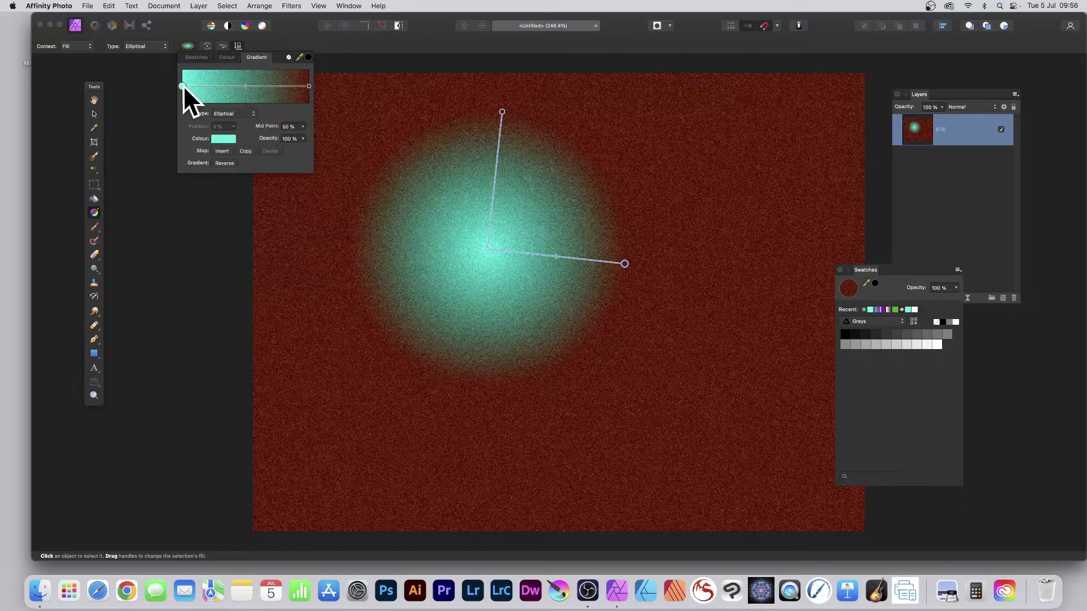
left_click(222, 151)
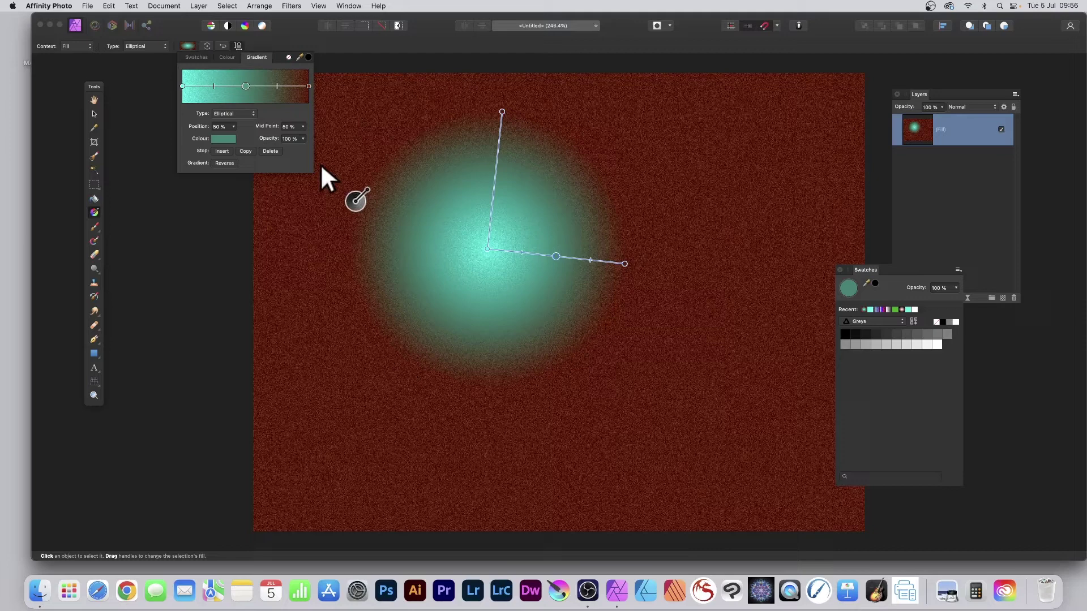
left_click(222, 140)
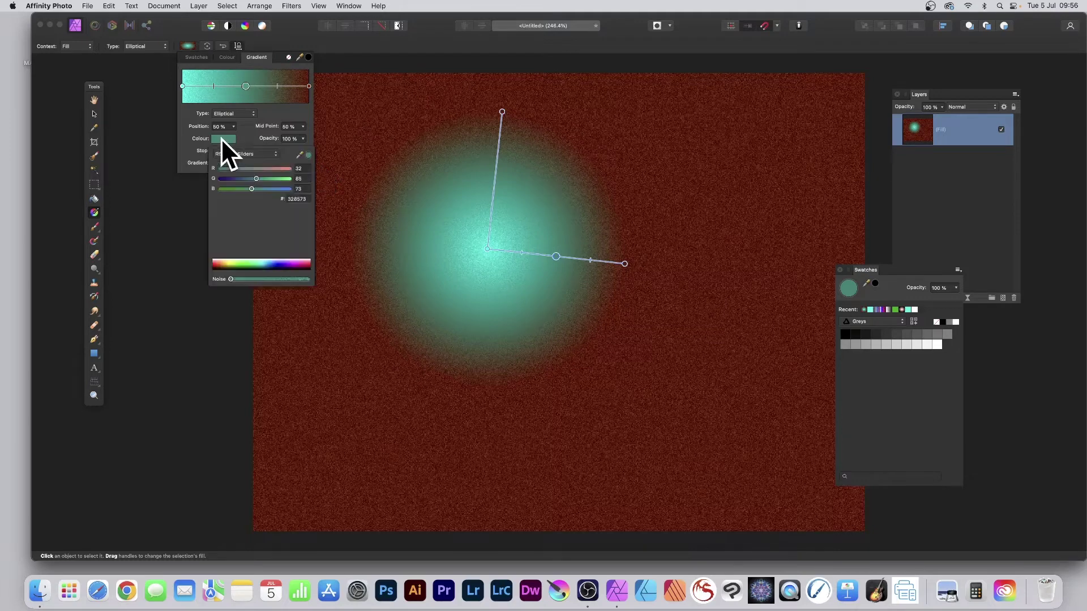
left_click_drag(242, 279, 275, 278)
Step: Insert a full-noise cyan (00F2E6) stop at 25 % and close the gradient settings
left_click(365, 255)
left_click(183, 86)
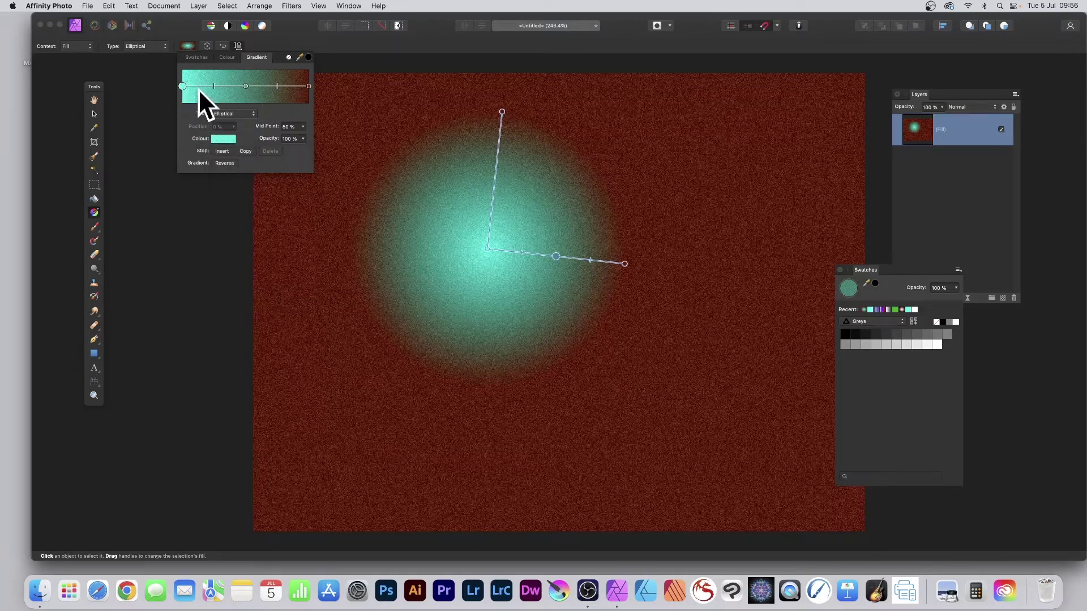
left_click(249, 151)
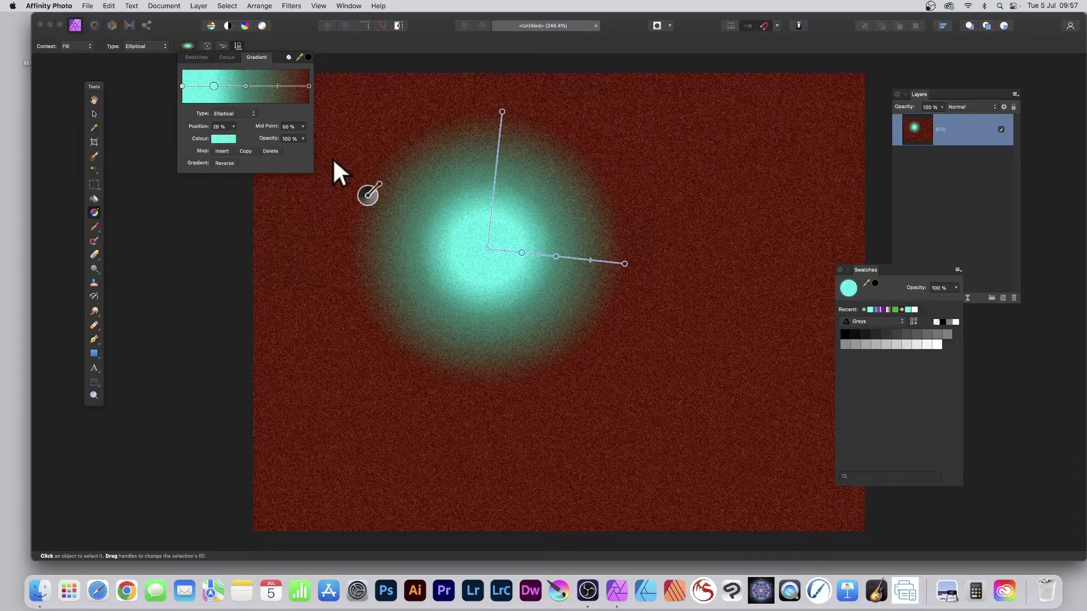
left_click(226, 138)
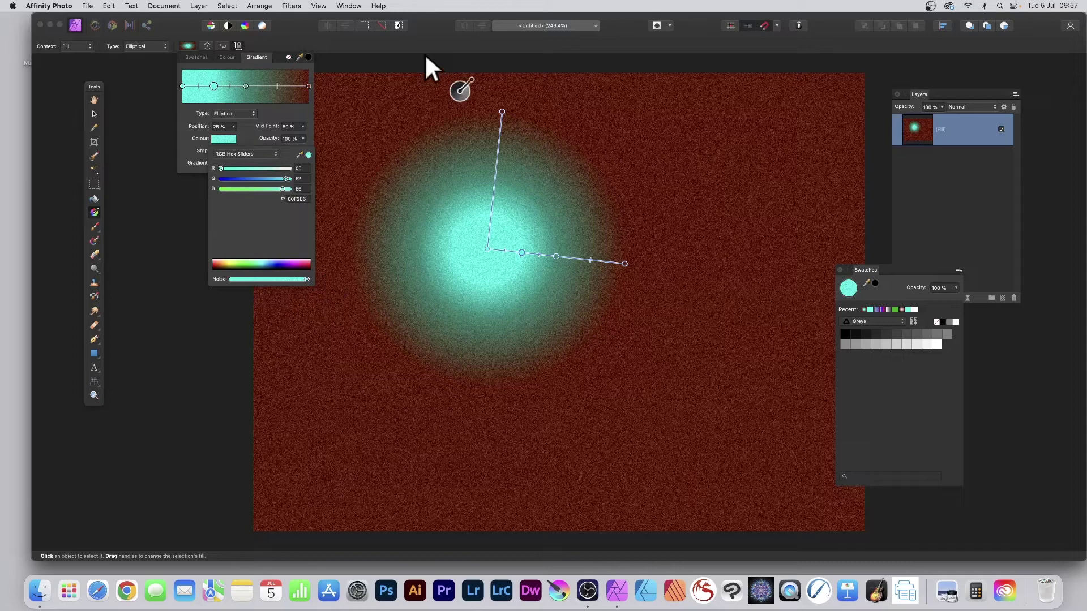
left_click(428, 36)
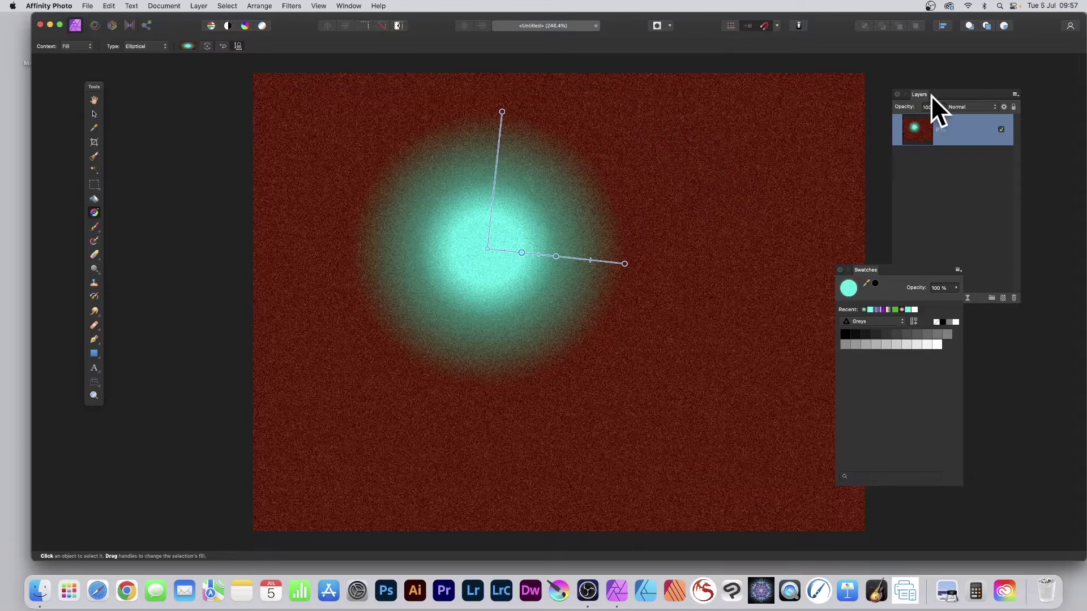
Step: Duplicate the gradient fill layer
left_click_drag(931, 95, 723, 85)
right_click(712, 114)
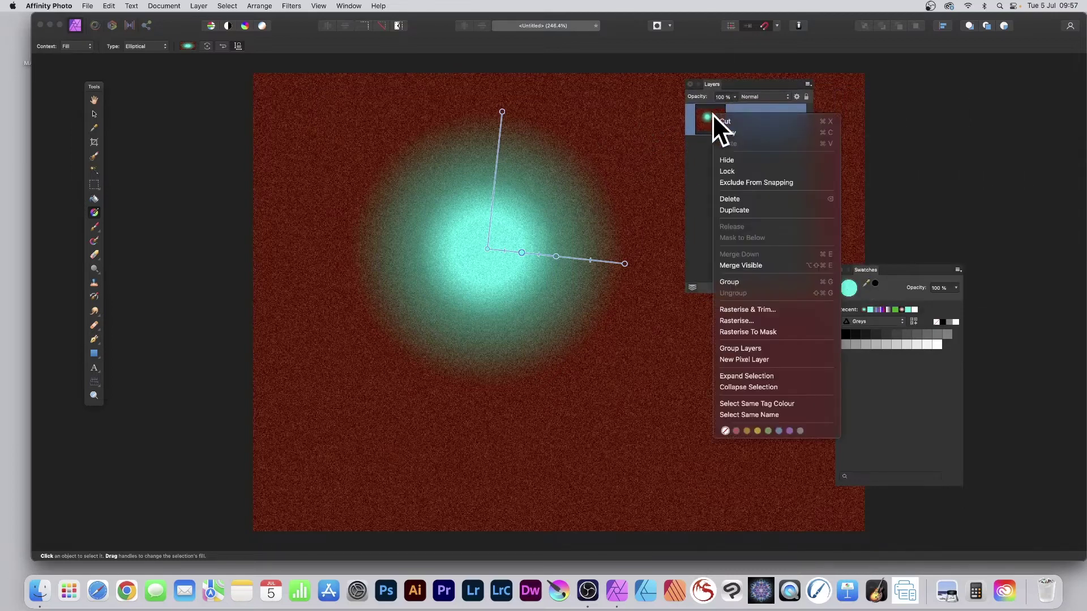
left_click(740, 209)
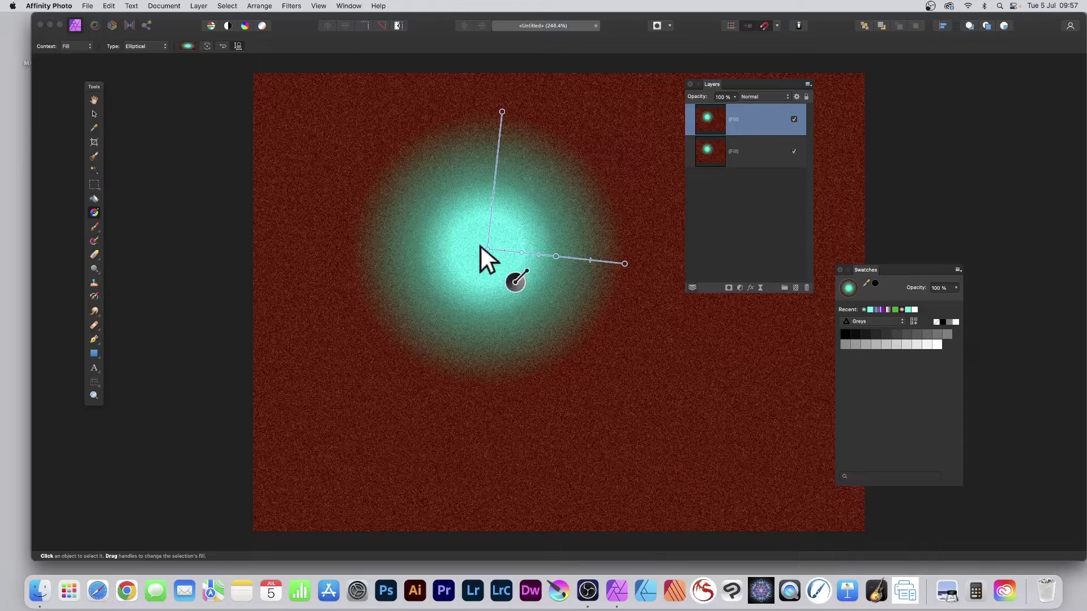
Step: Move the duplicate's cyan glow down-right and set its blend mode to Add
left_click_drag(487, 249, 660, 351)
left_click(759, 98)
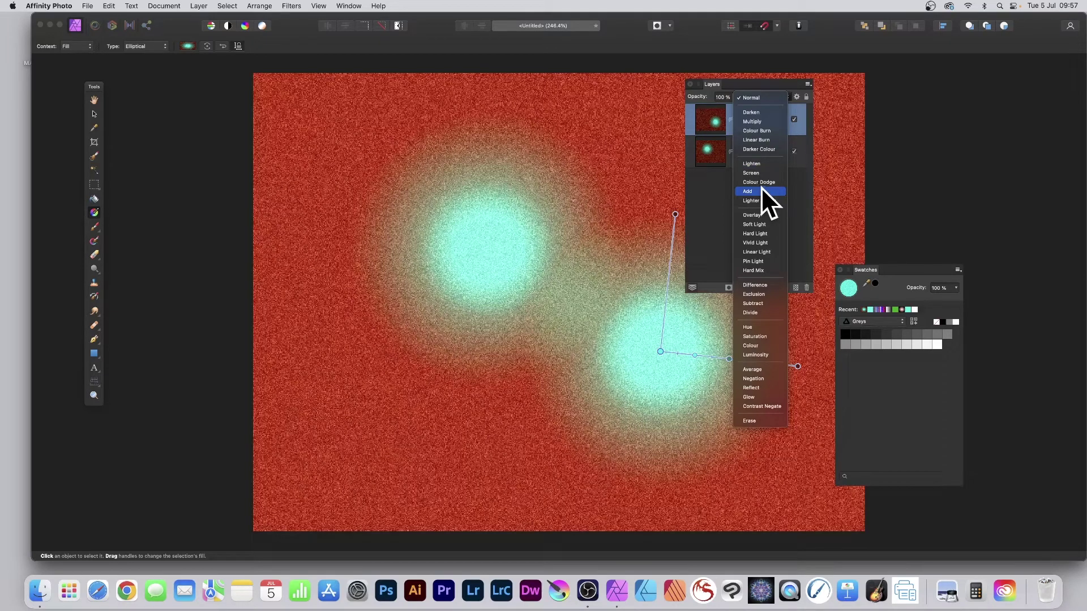
left_click(758, 191)
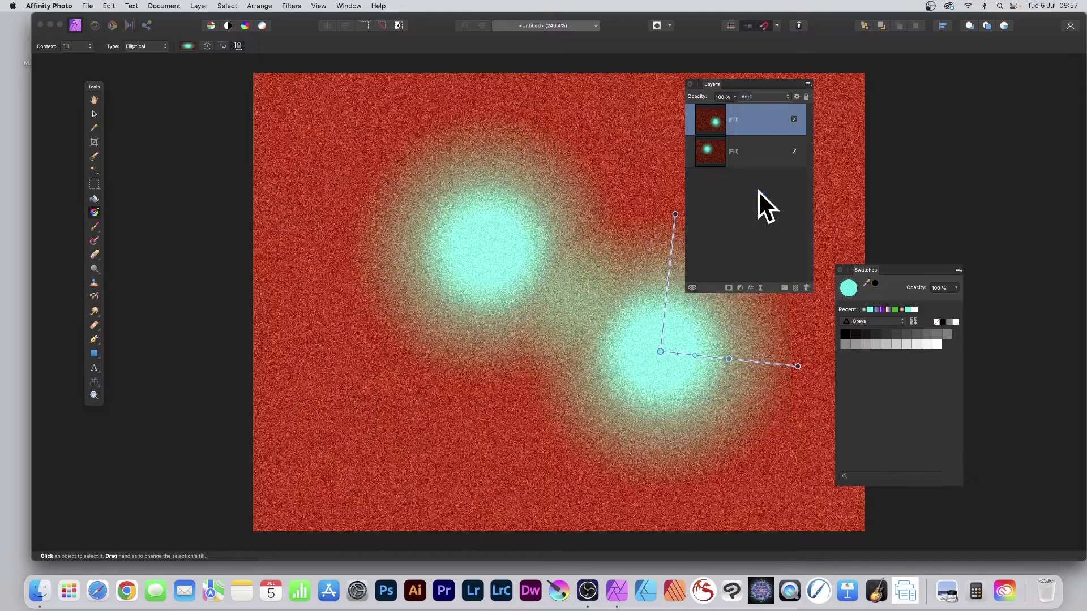
mouse_move(661, 352)
left_mouse_down()
mouse_move(579, 230)
mouse_move(766, 375)
mouse_move(605, 332)
mouse_move(694, 351)
mouse_move(660, 338)
left_mouse_up()
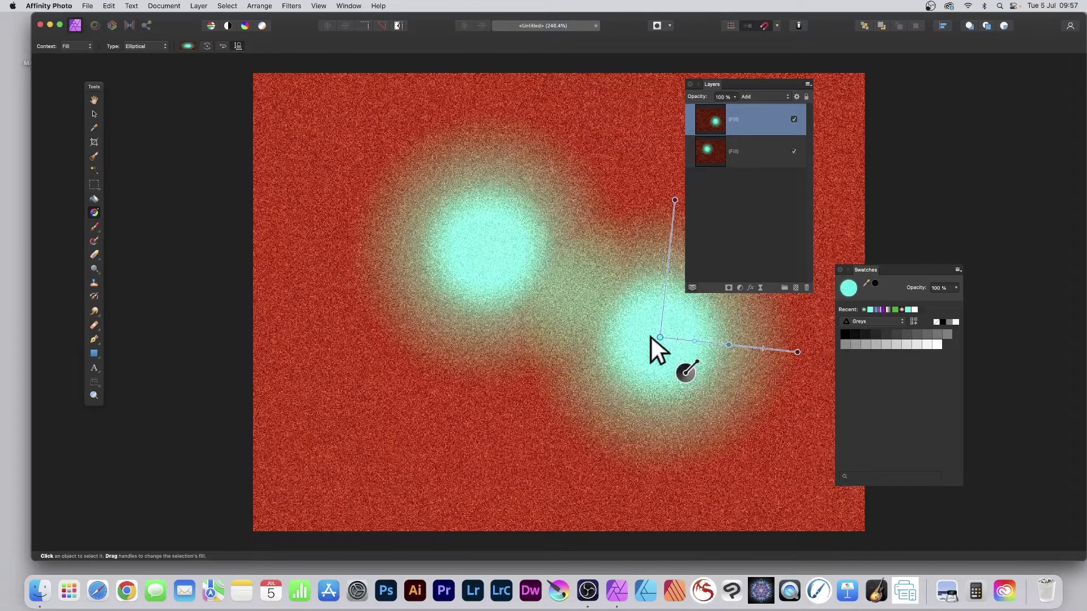
Step: Merge the visible layers into a new pixel layer at the top of the stack
left_click(198, 5)
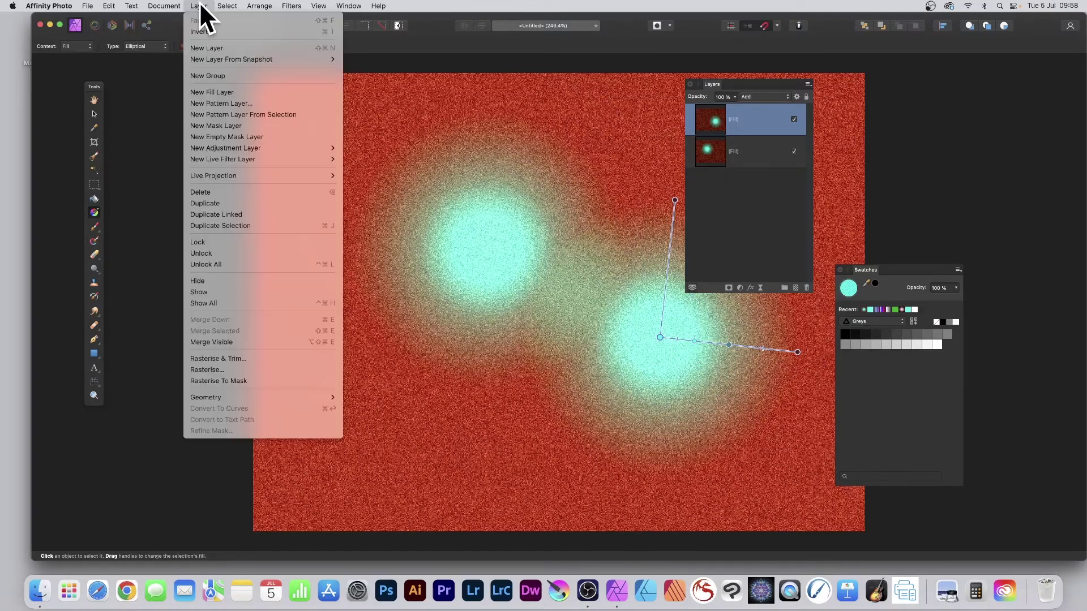
left_click(219, 341)
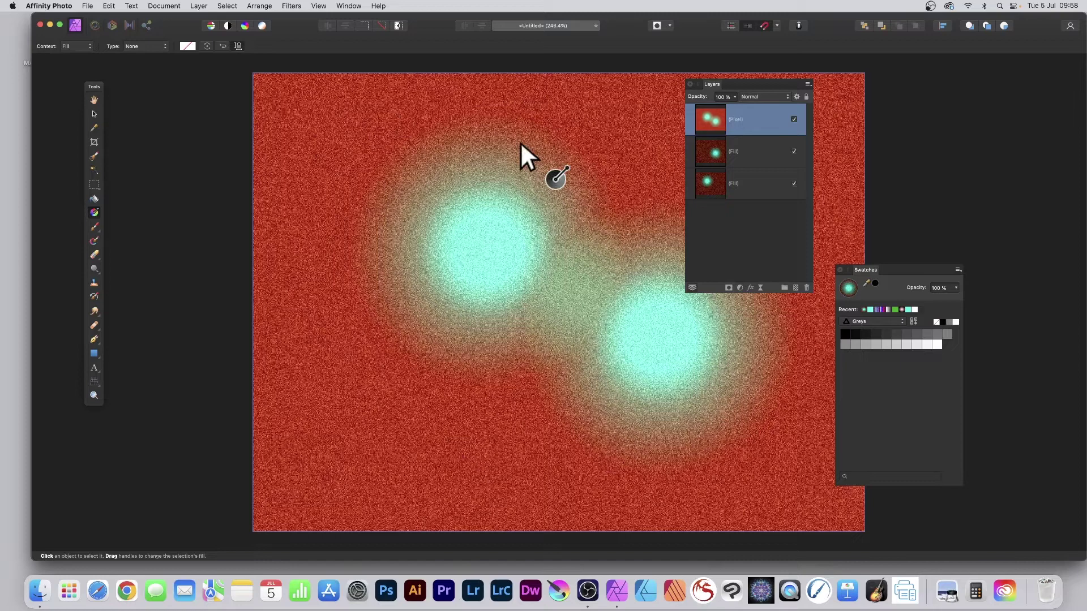
left_click(292, 5)
mouse_move(321, 71)
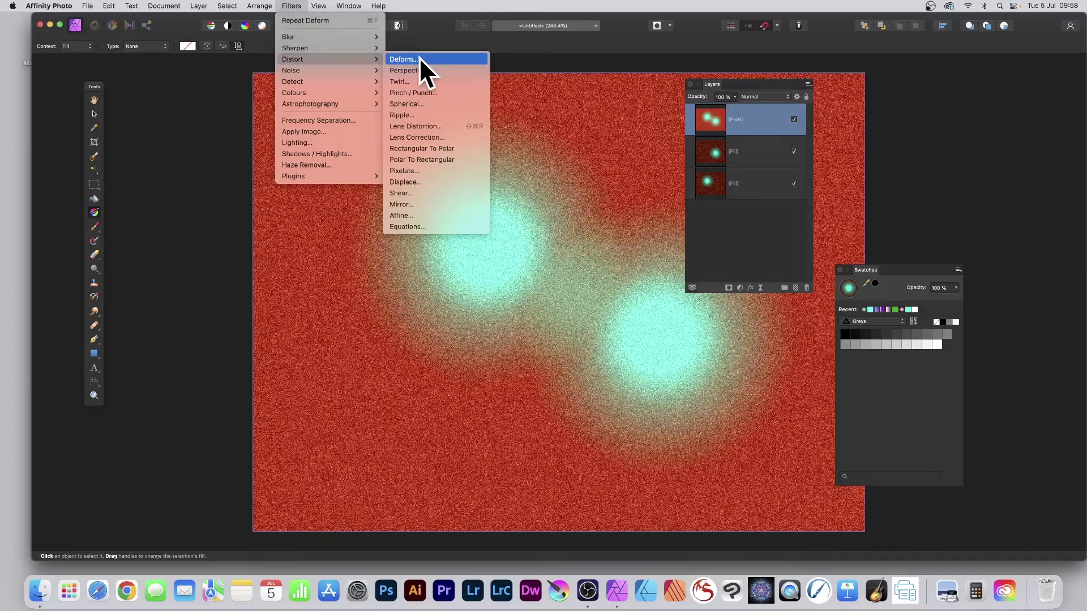
Step: Start the Deform filter on the merged layer with Similarity linear constraints
left_click(420, 59)
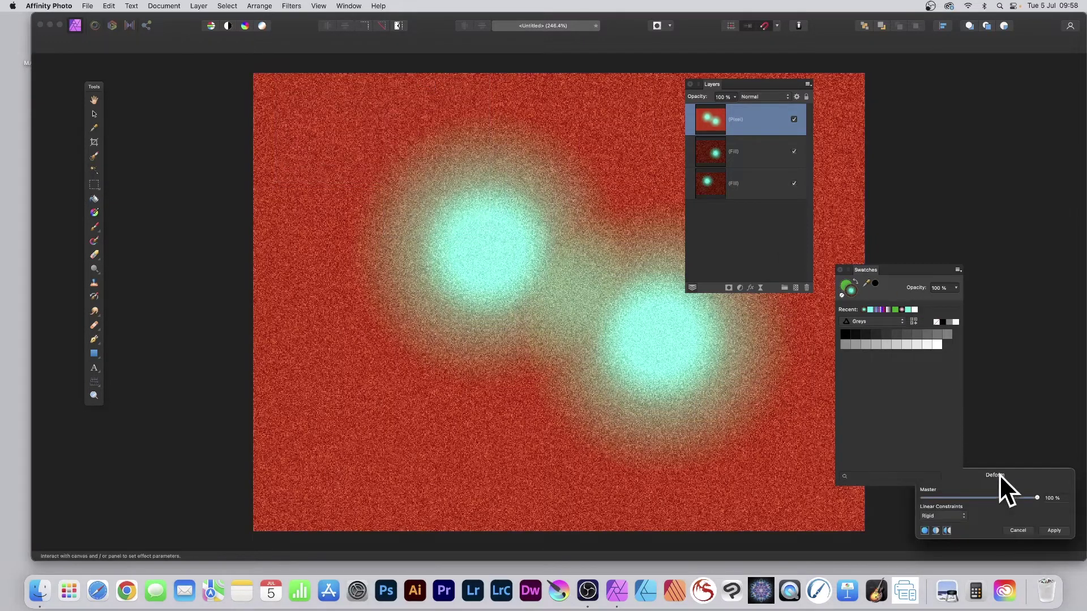
left_click_drag(999, 474, 497, 222)
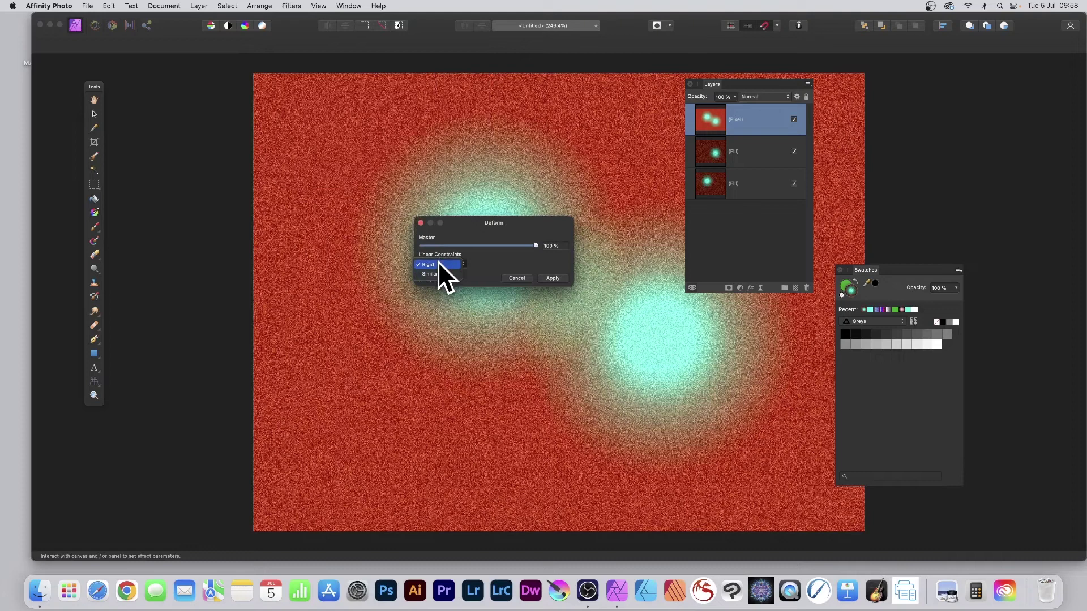
left_click(436, 273)
left_click_drag(475, 223, 656, 194)
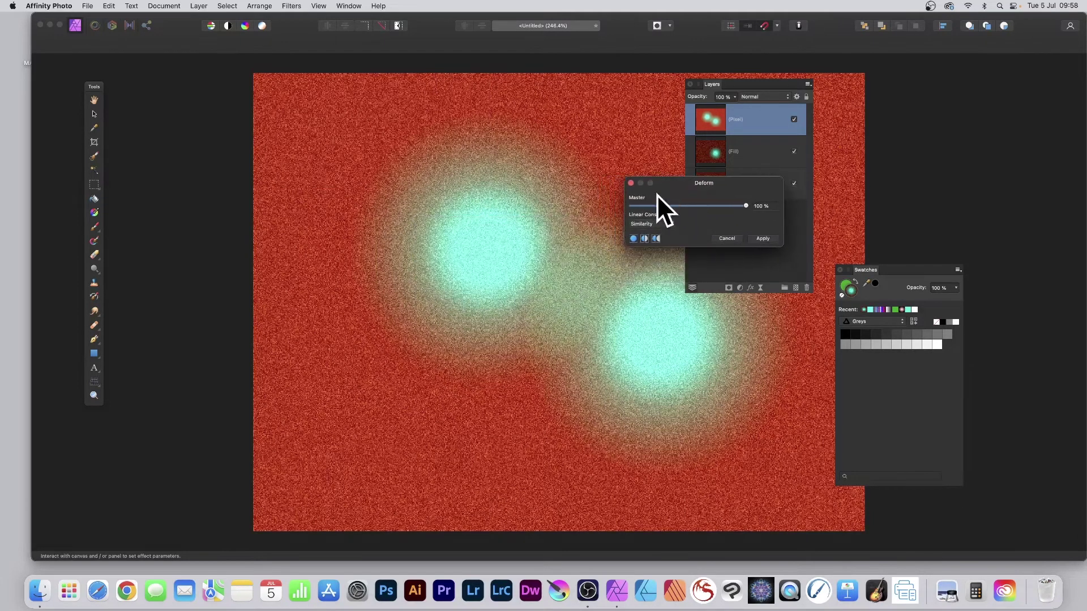
Step: Place and drag deform points to swirl the cyan and red grain into a twist
left_click(451, 168)
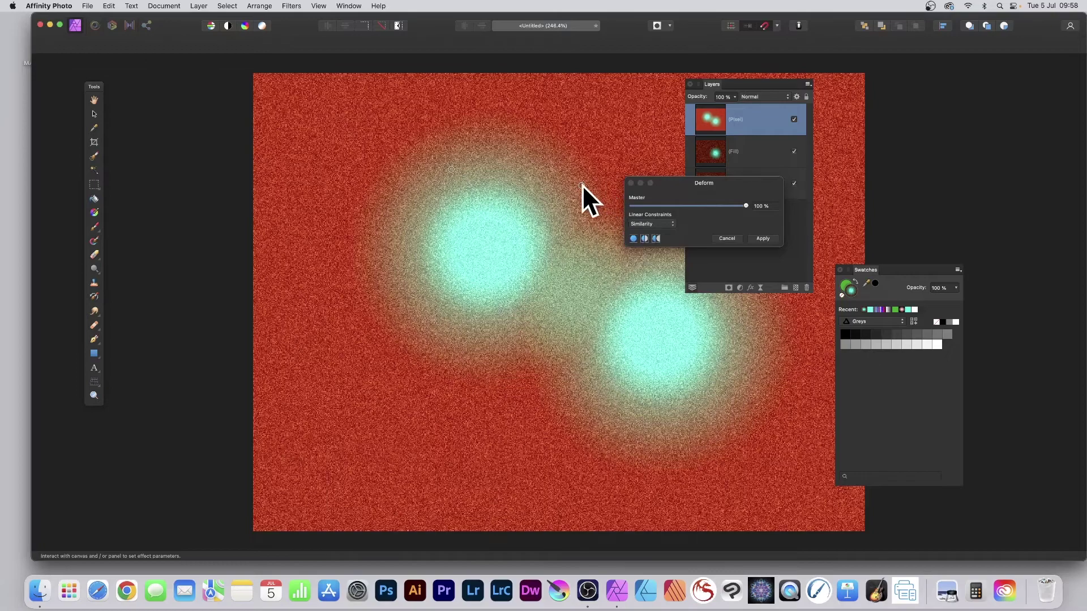
left_click_drag(582, 184, 288, 155)
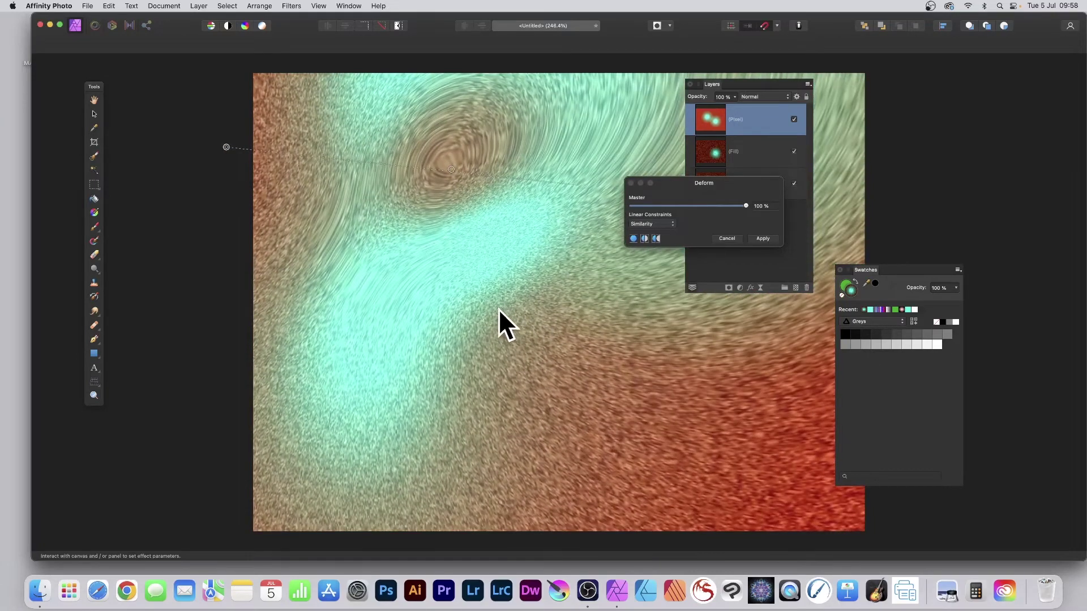
left_click_drag(498, 308, 619, 356)
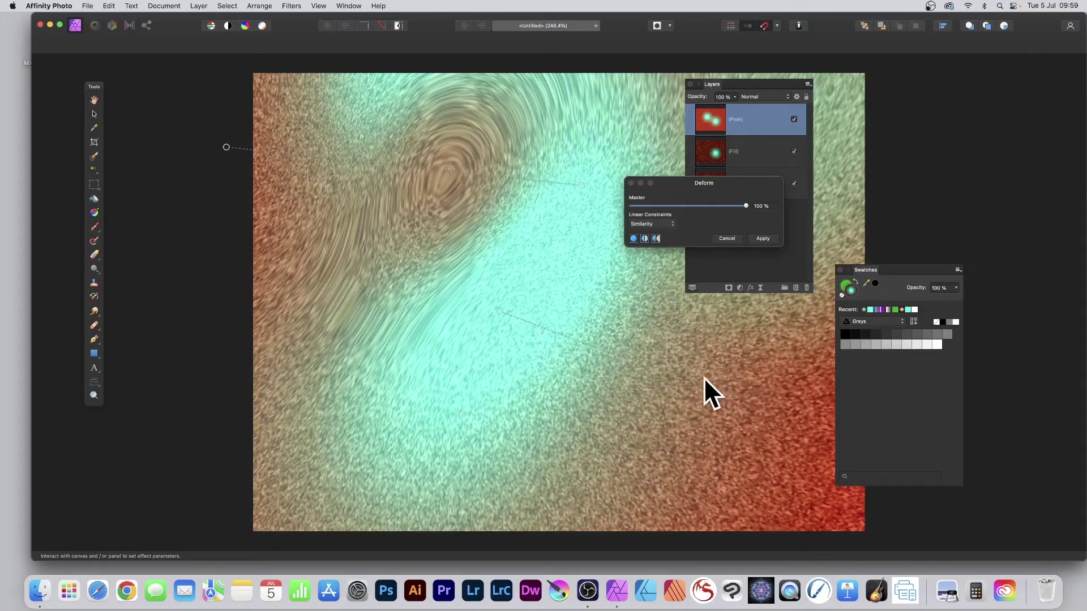
left_click(664, 398)
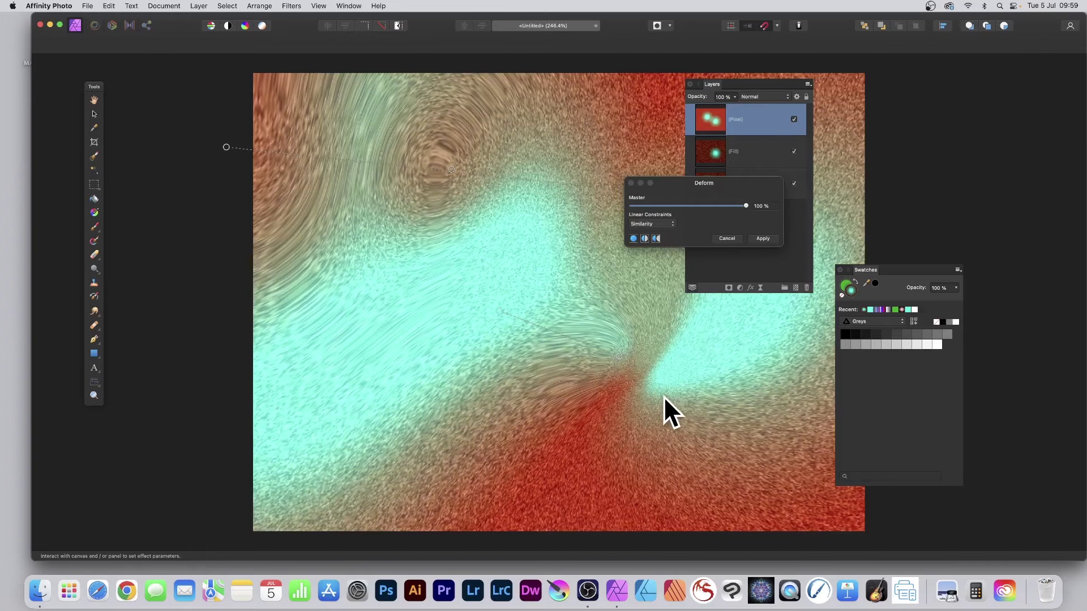
left_click_drag(663, 396, 648, 389)
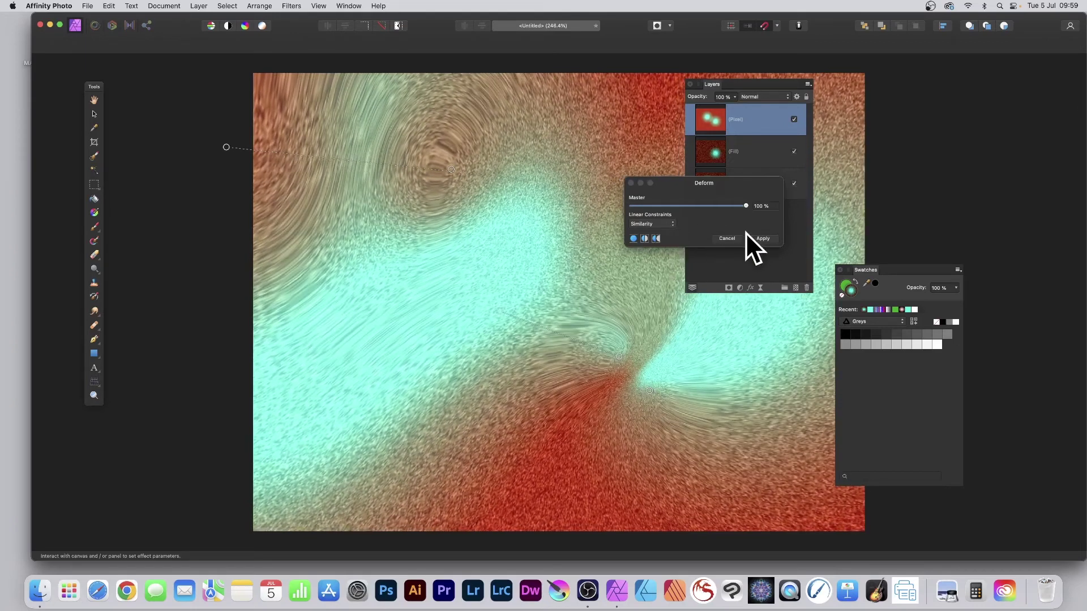
Step: Apply the Deform warp, move the Layers panel right, and undo a Repeat Deform
left_click(763, 238)
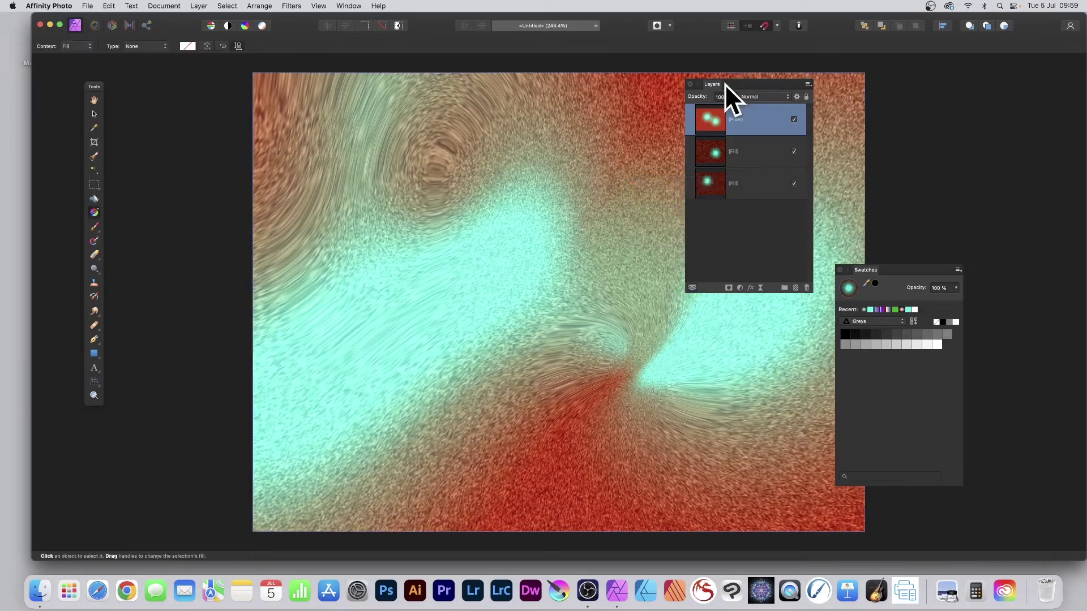
left_click_drag(724, 84, 930, 99)
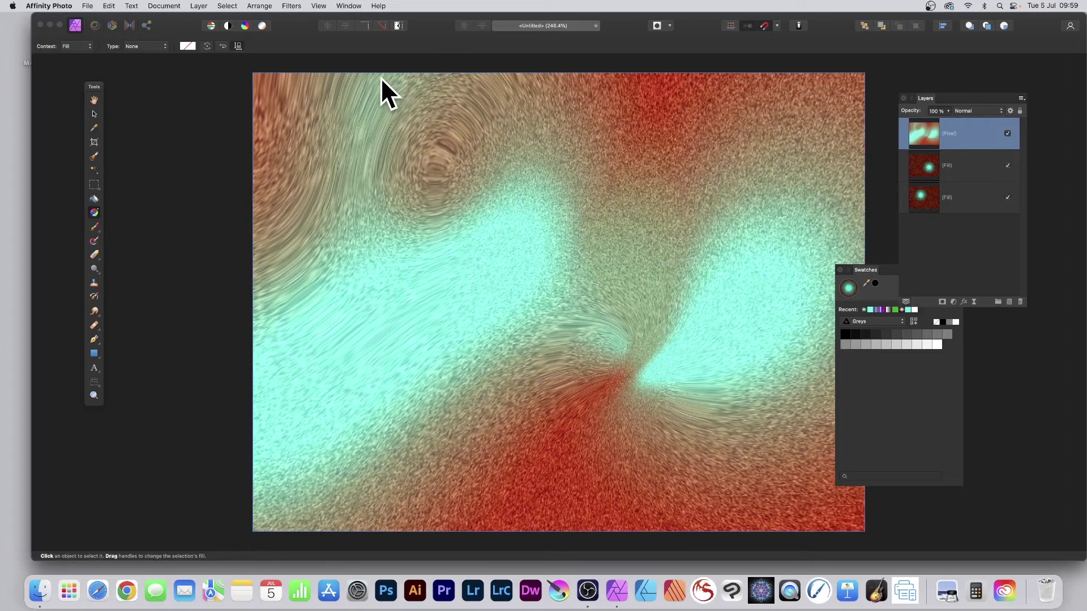
left_click(290, 7)
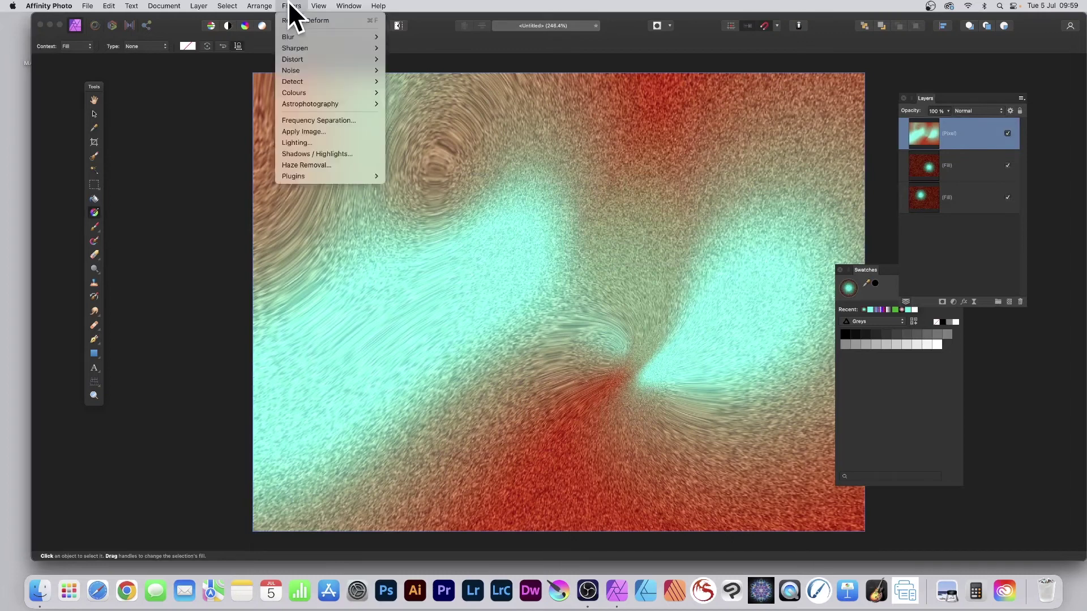
left_click(302, 19)
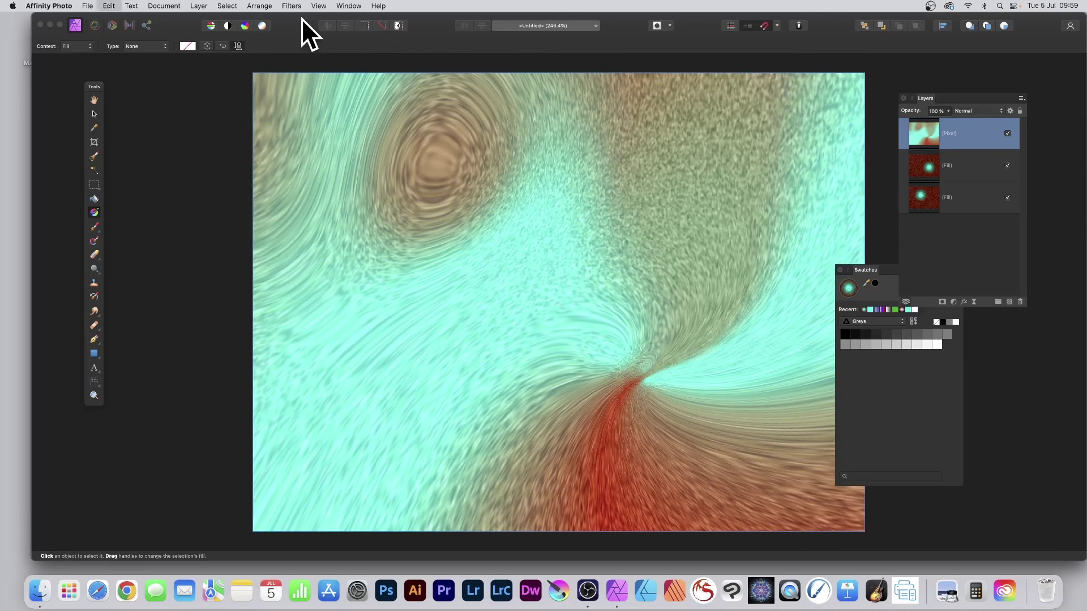
key("super+f")
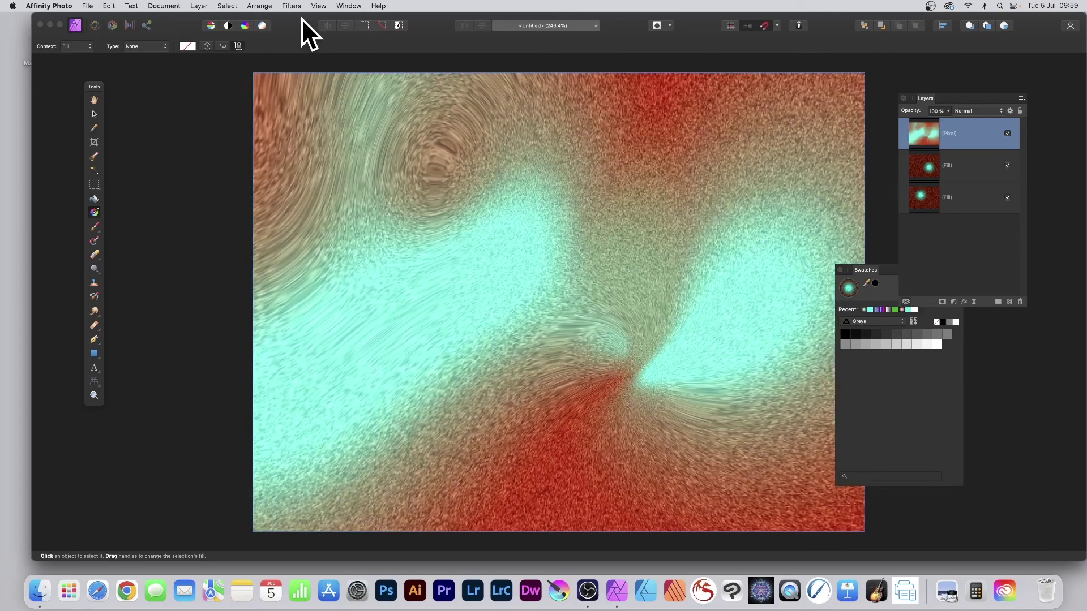